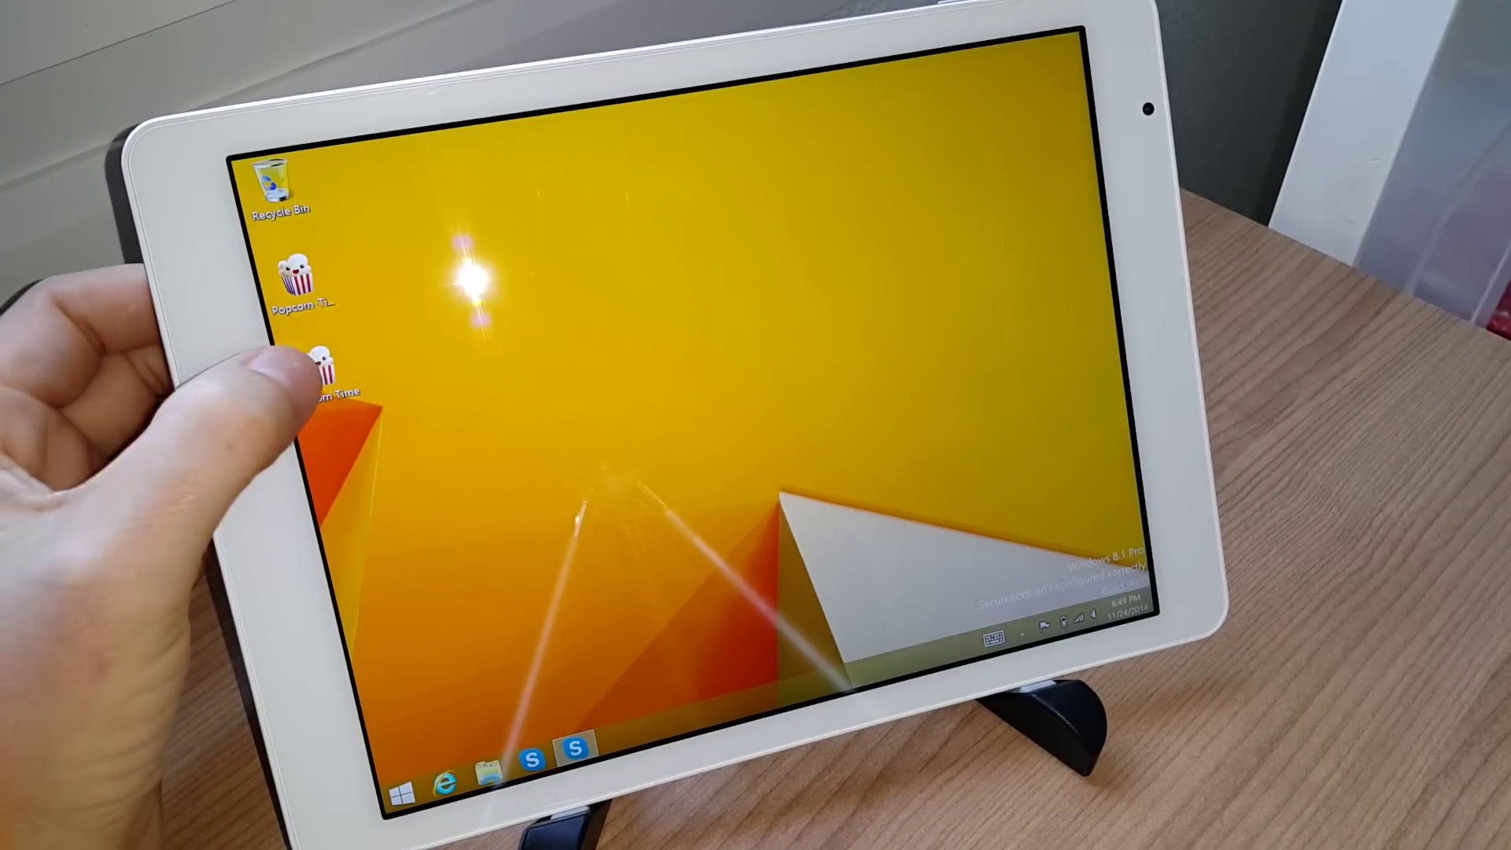
Step: Launch Popcorn Time from its desktop shortcut and maximize its window
click(318, 371)
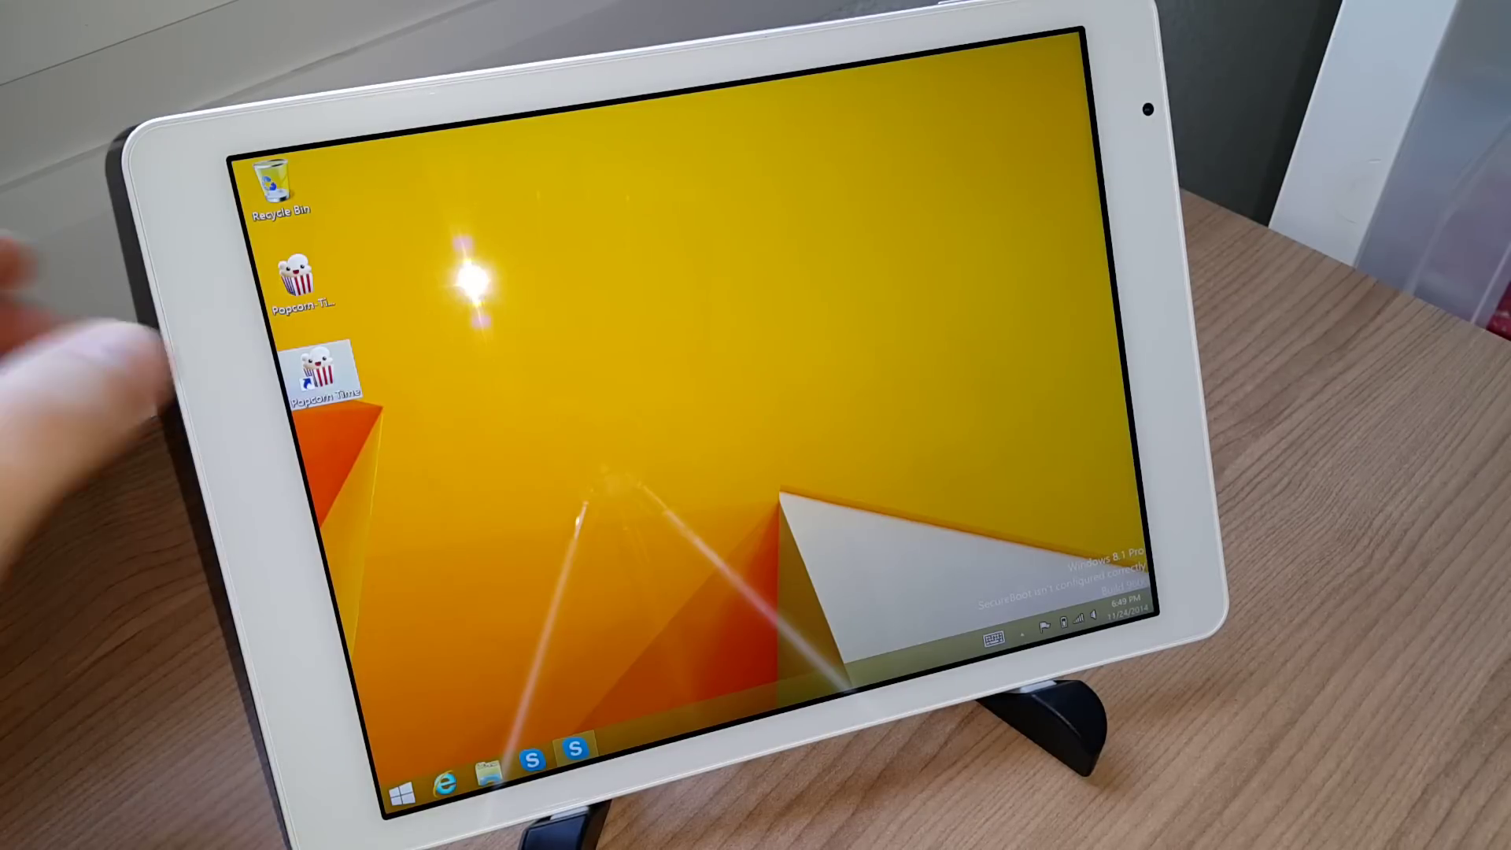
click(317, 372)
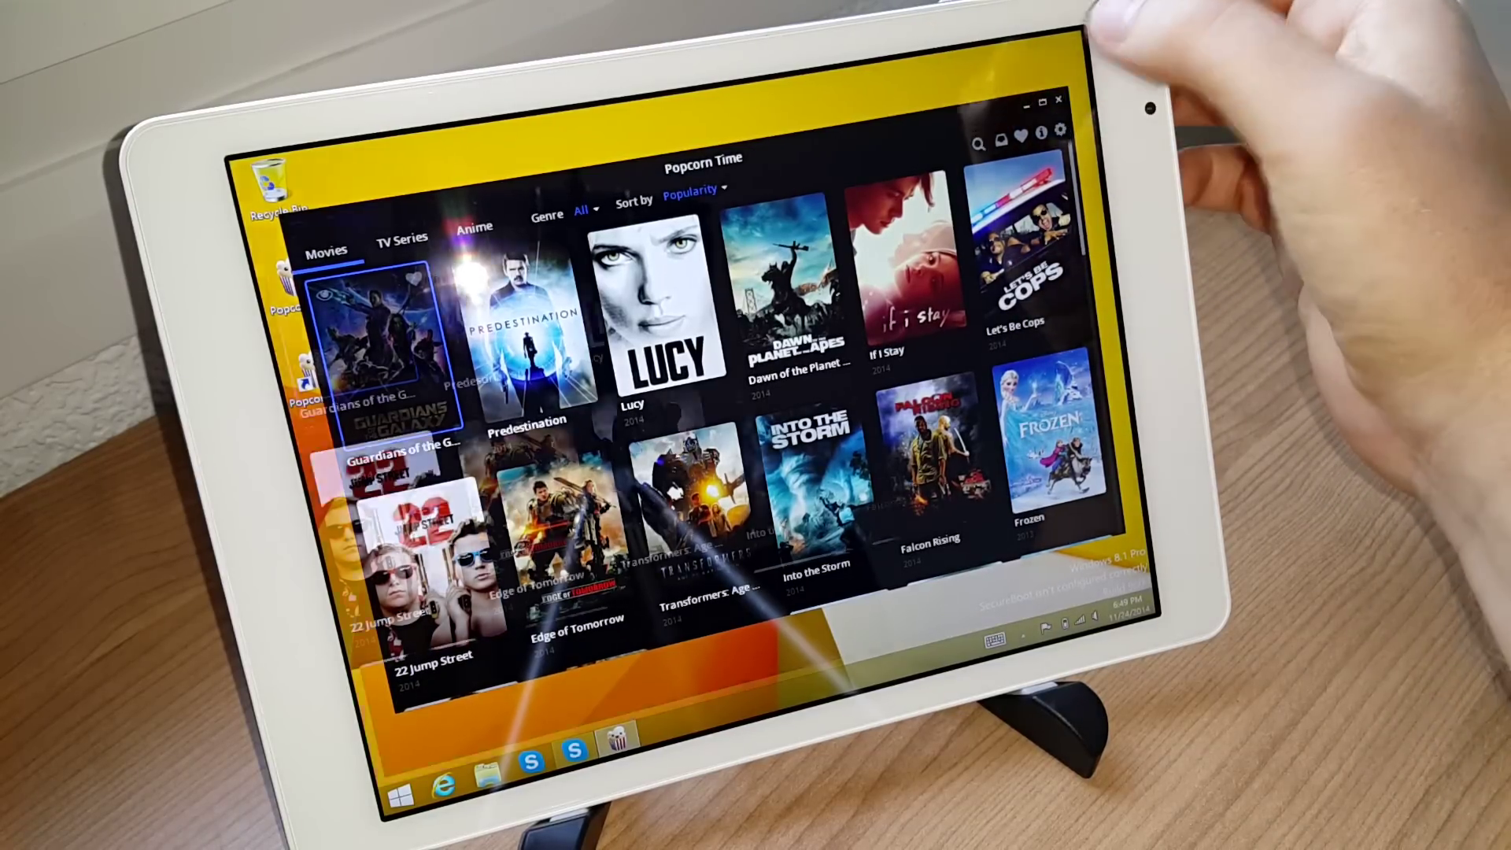
click(1039, 109)
scroll(673, 472, down, 5)
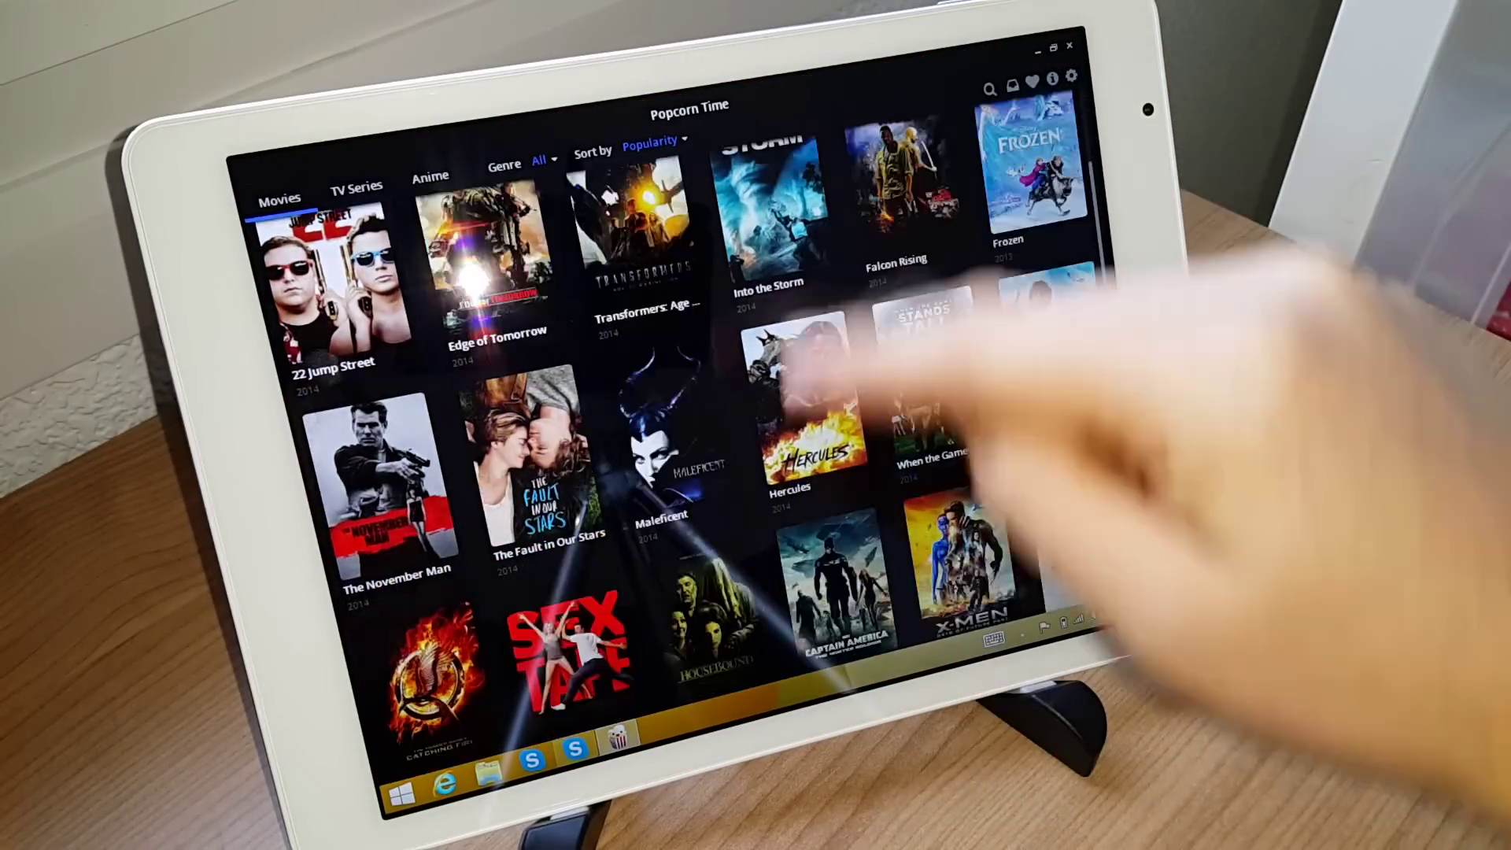
scroll(674, 472, down, 5)
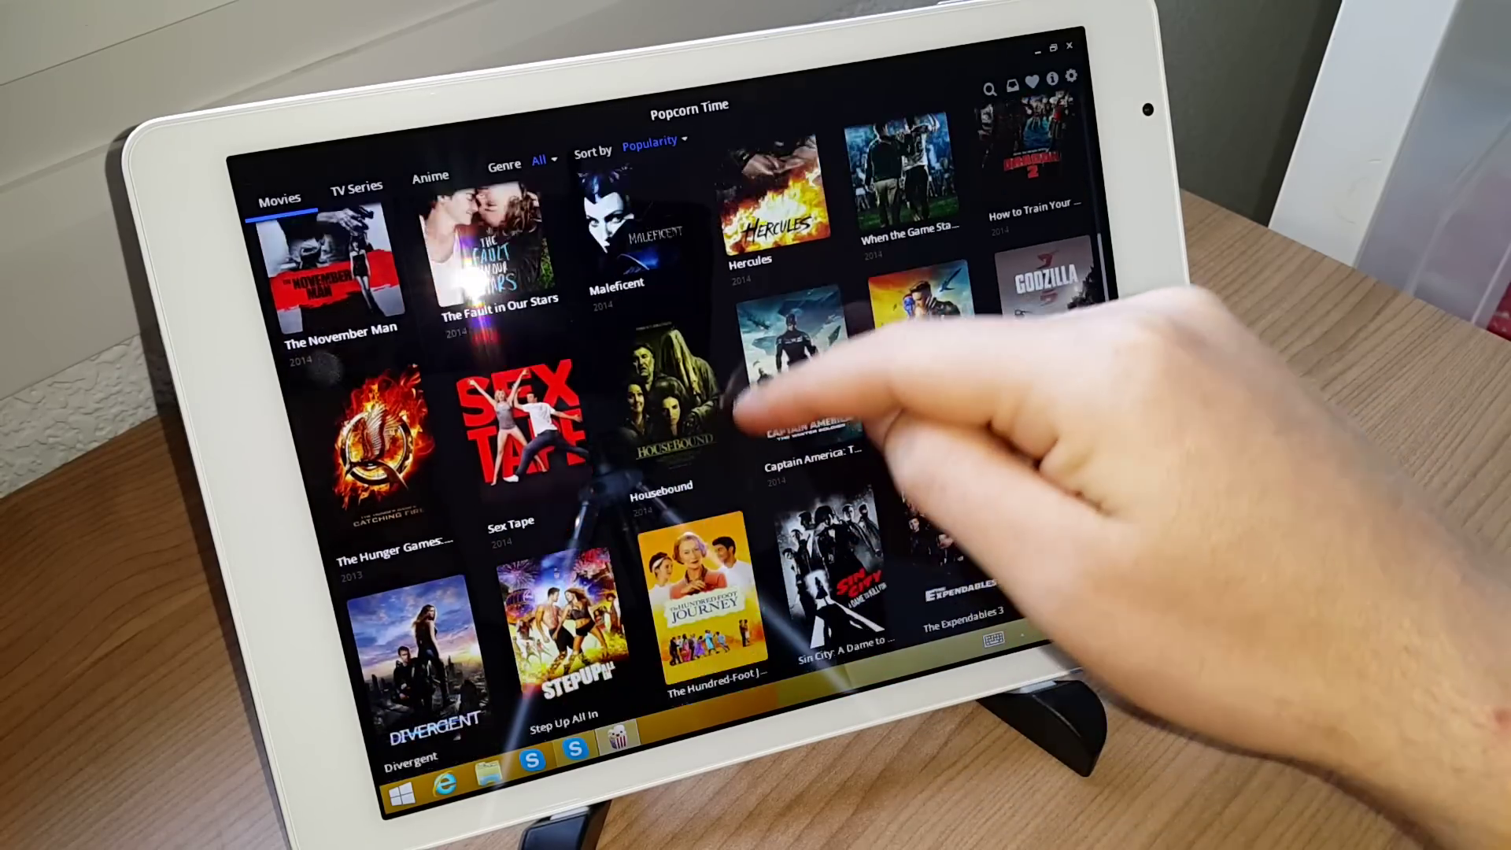
scroll(673, 473, down, 3)
scroll(673, 473, down, 3)
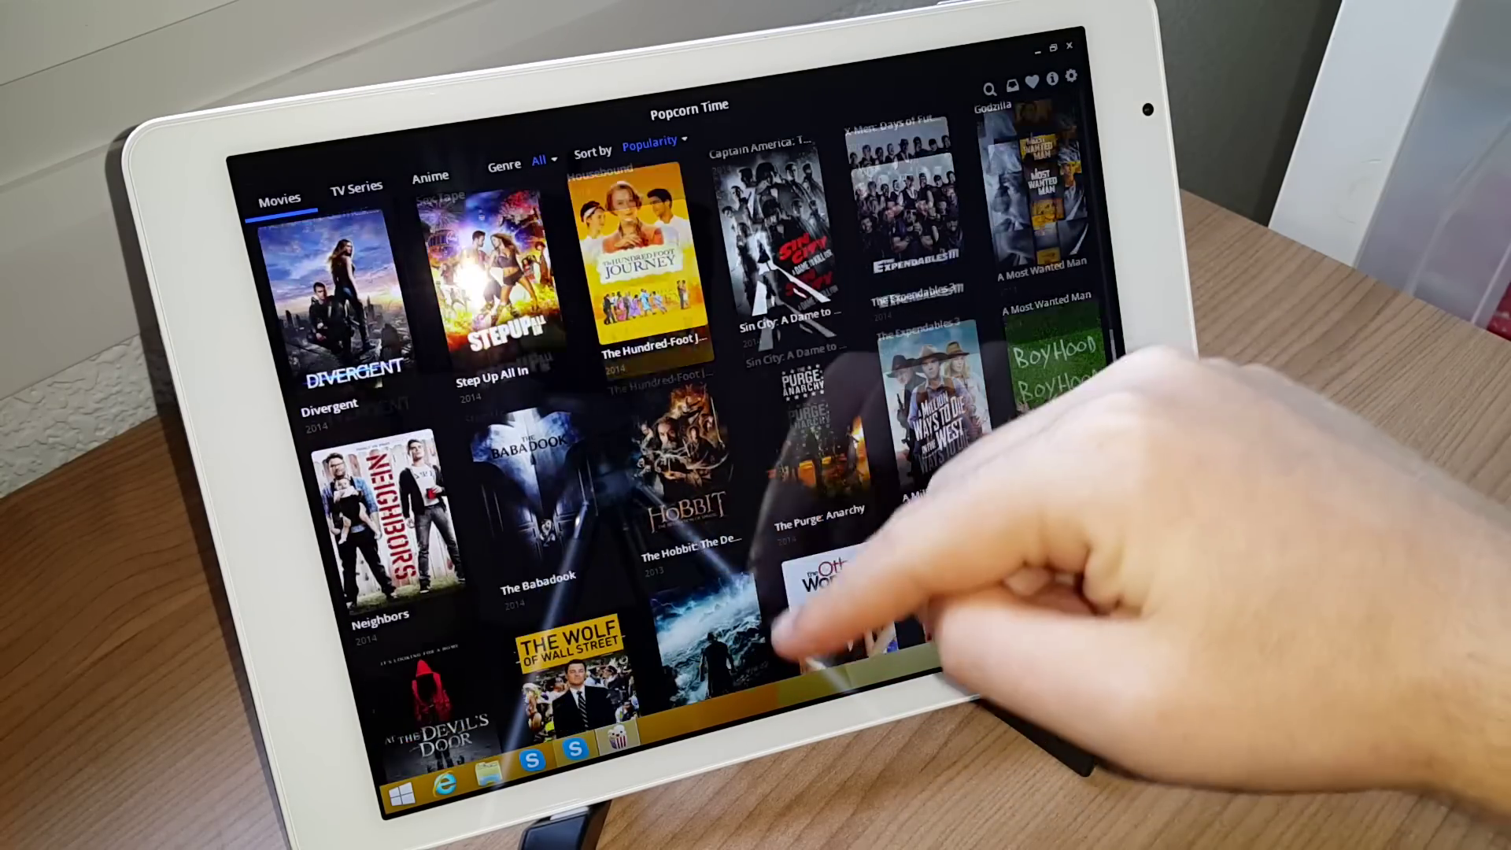
scroll(673, 472, down, 3)
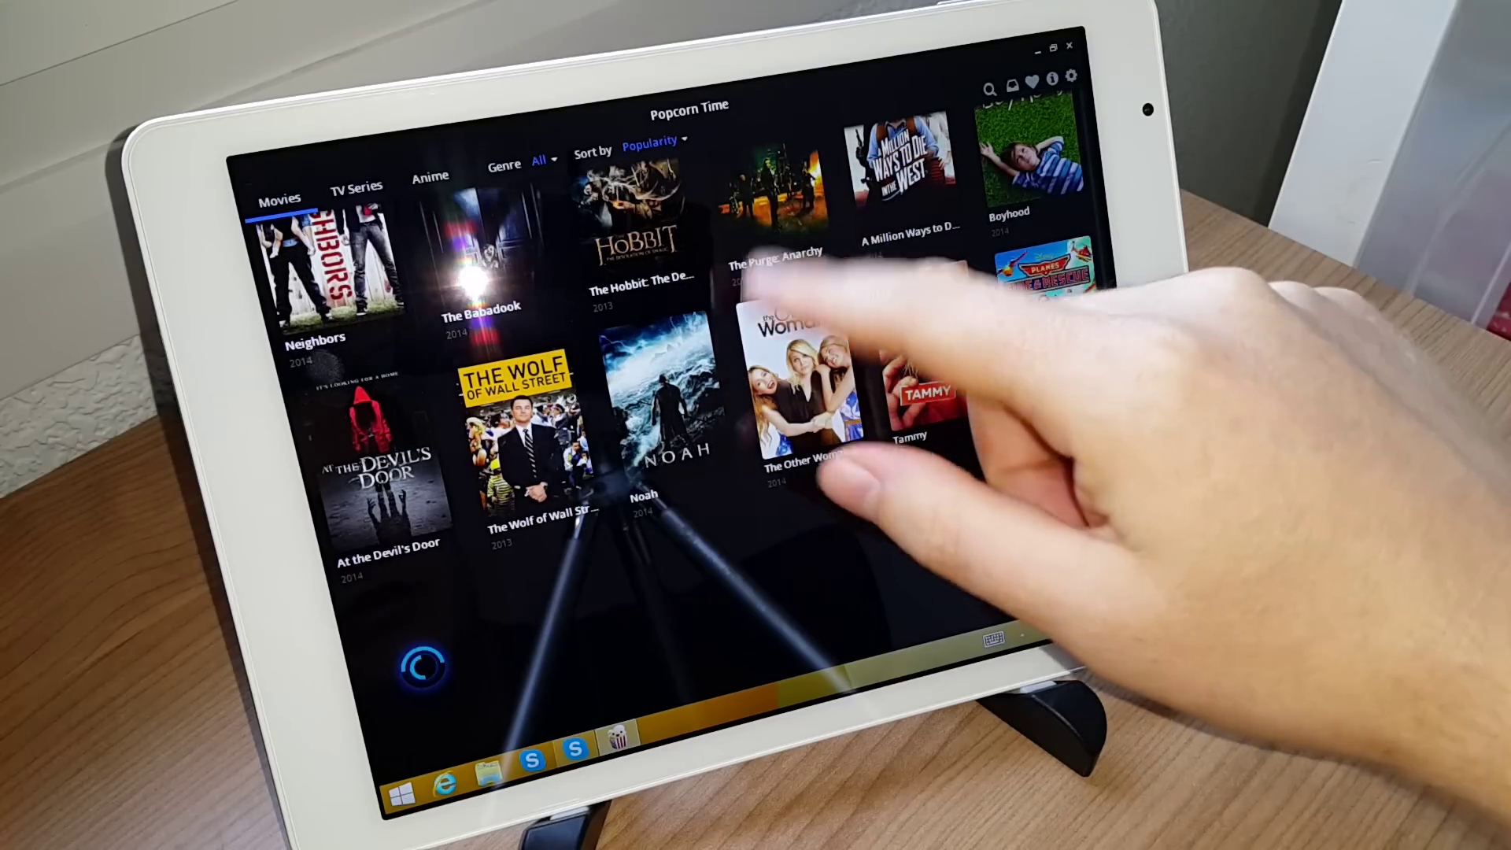
scroll(673, 472, up, 3)
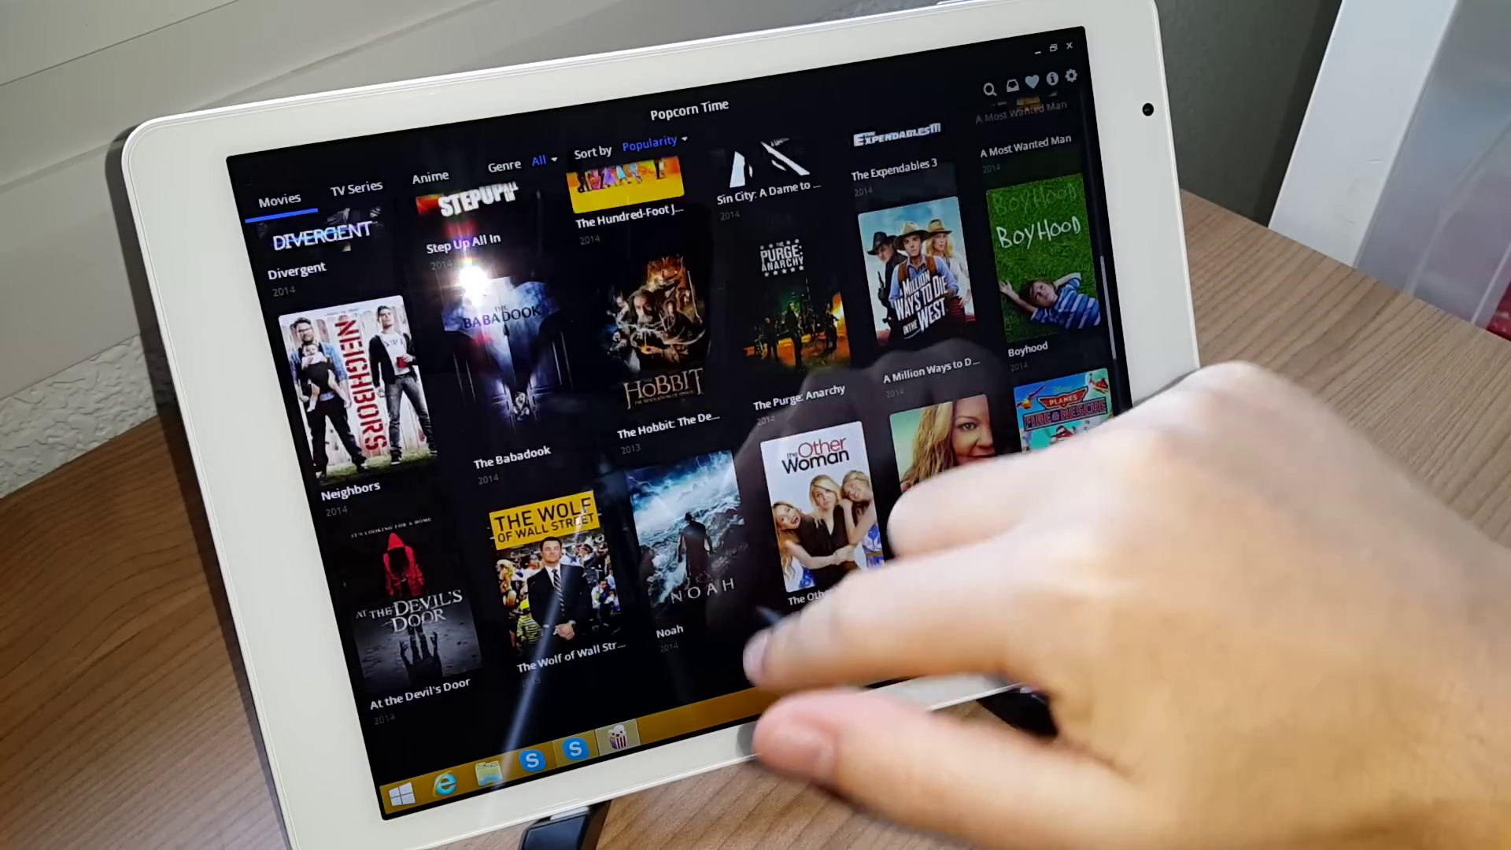
scroll(673, 473, up, 3)
scroll(674, 473, up, 5)
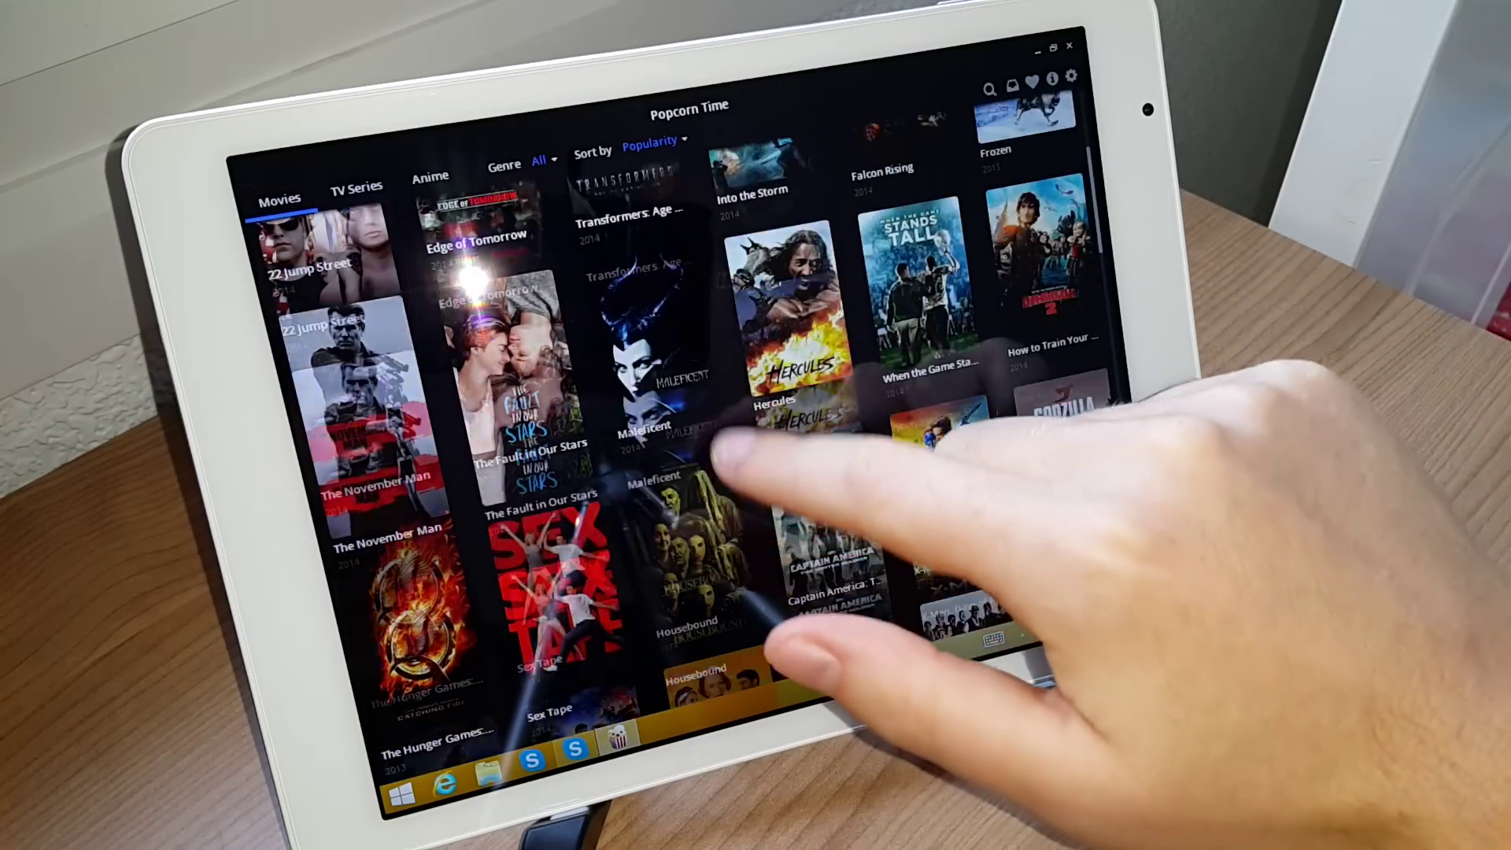
scroll(674, 473, up, 3)
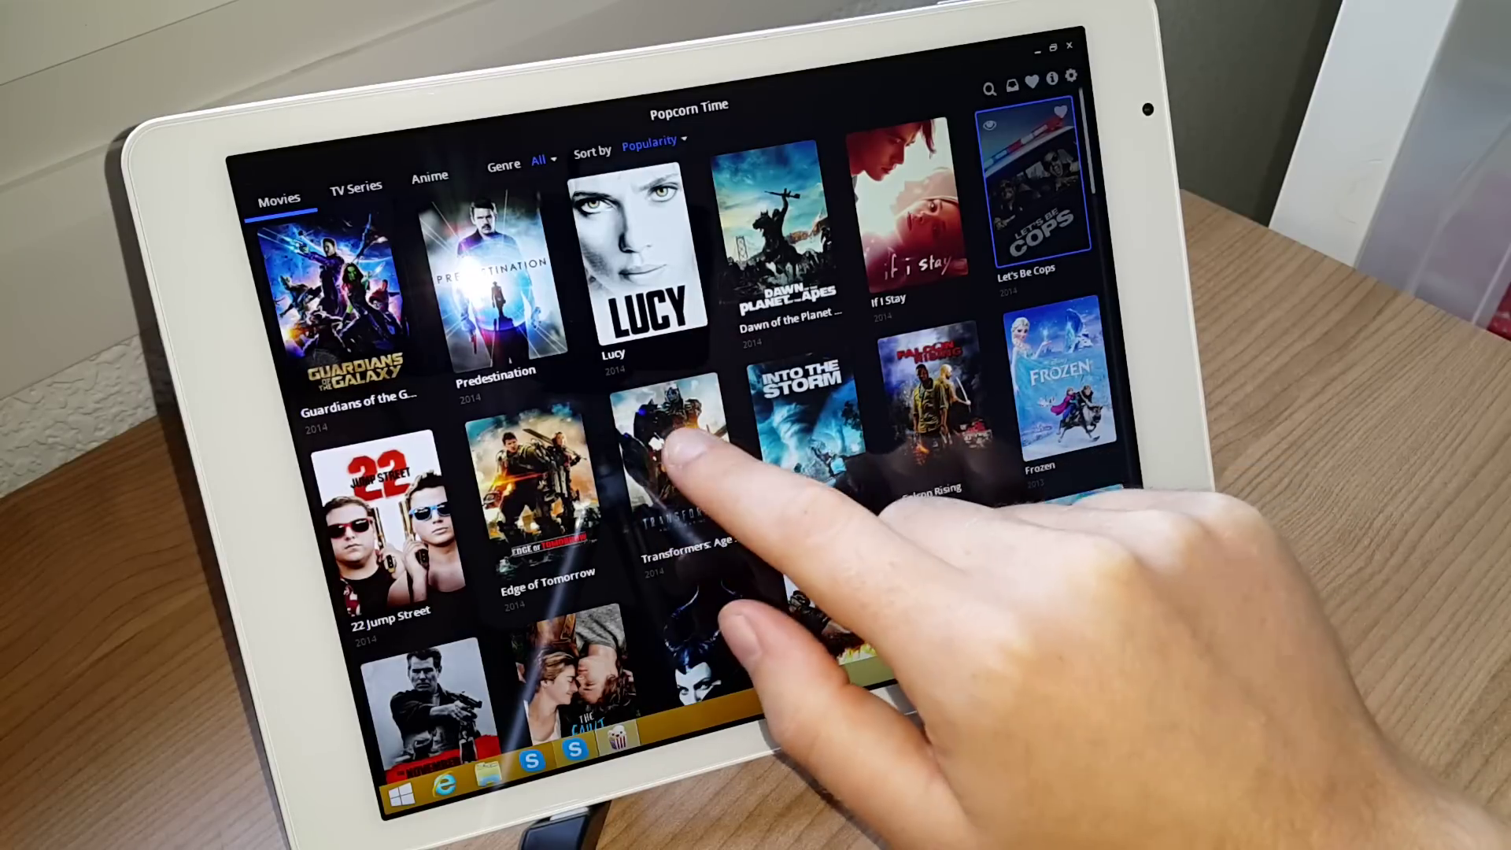
Step: Select the Transformers: Age of Extinction poster from the popular movies grid
click(679, 466)
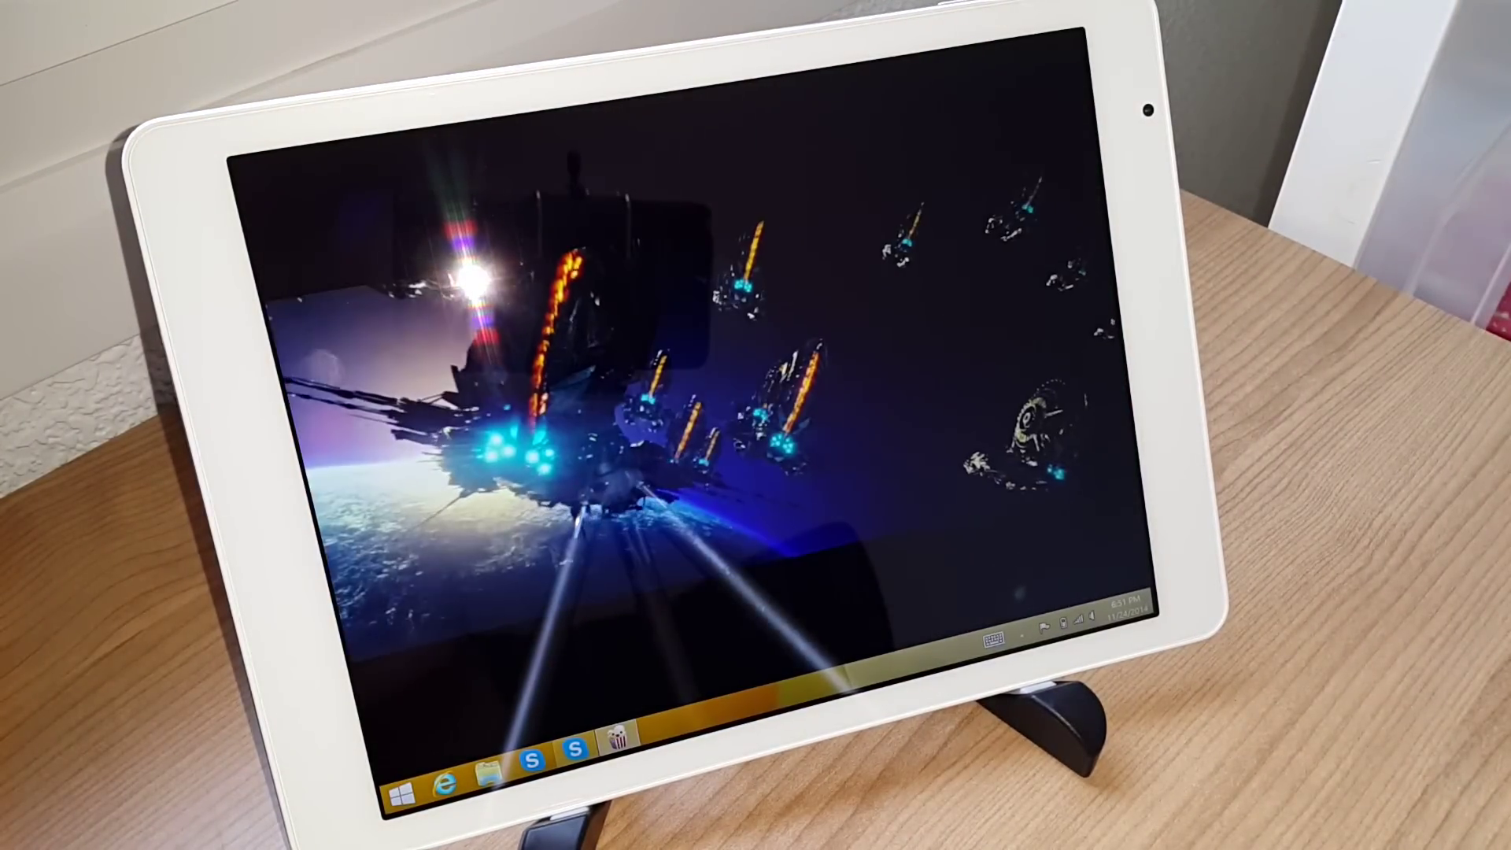
Step: Bring up the playback controls while the Transformers trailer streams
click(843, 458)
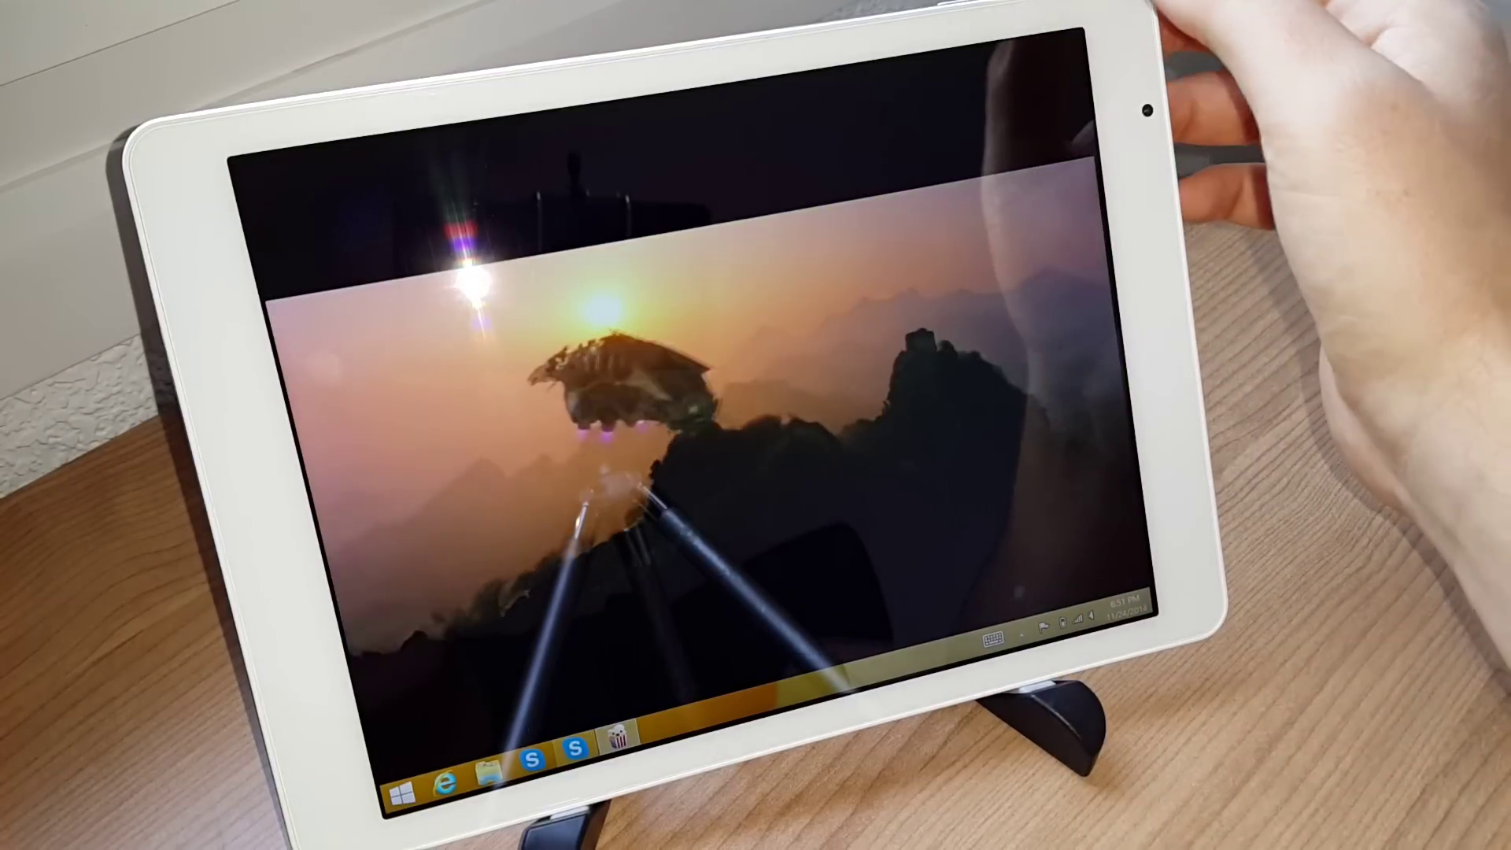
Step: Close the trailer player and quit Popcorn Time back to the Windows desktop
click(1055, 60)
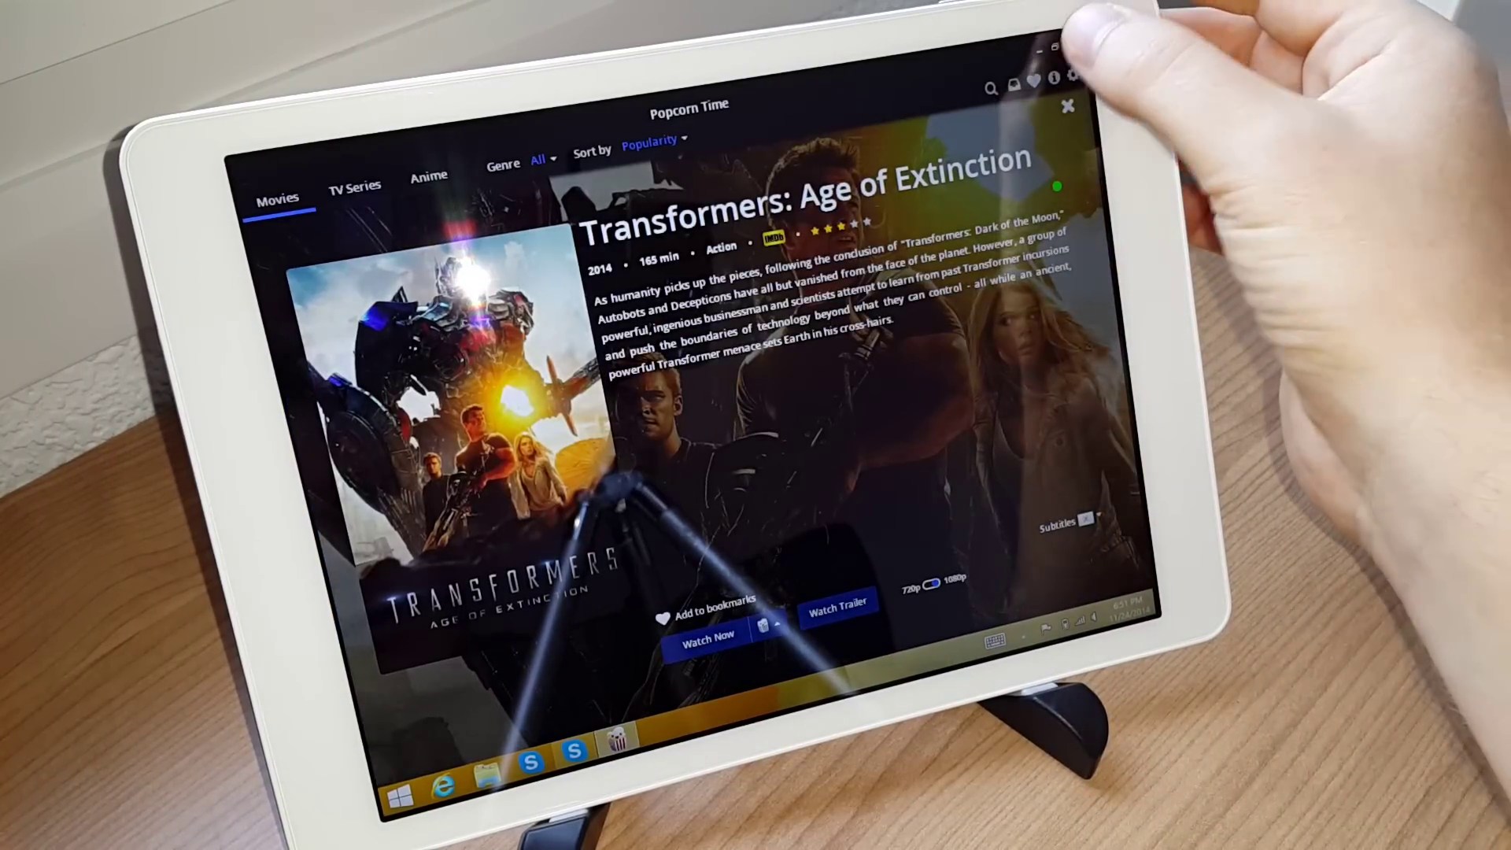
click(1068, 106)
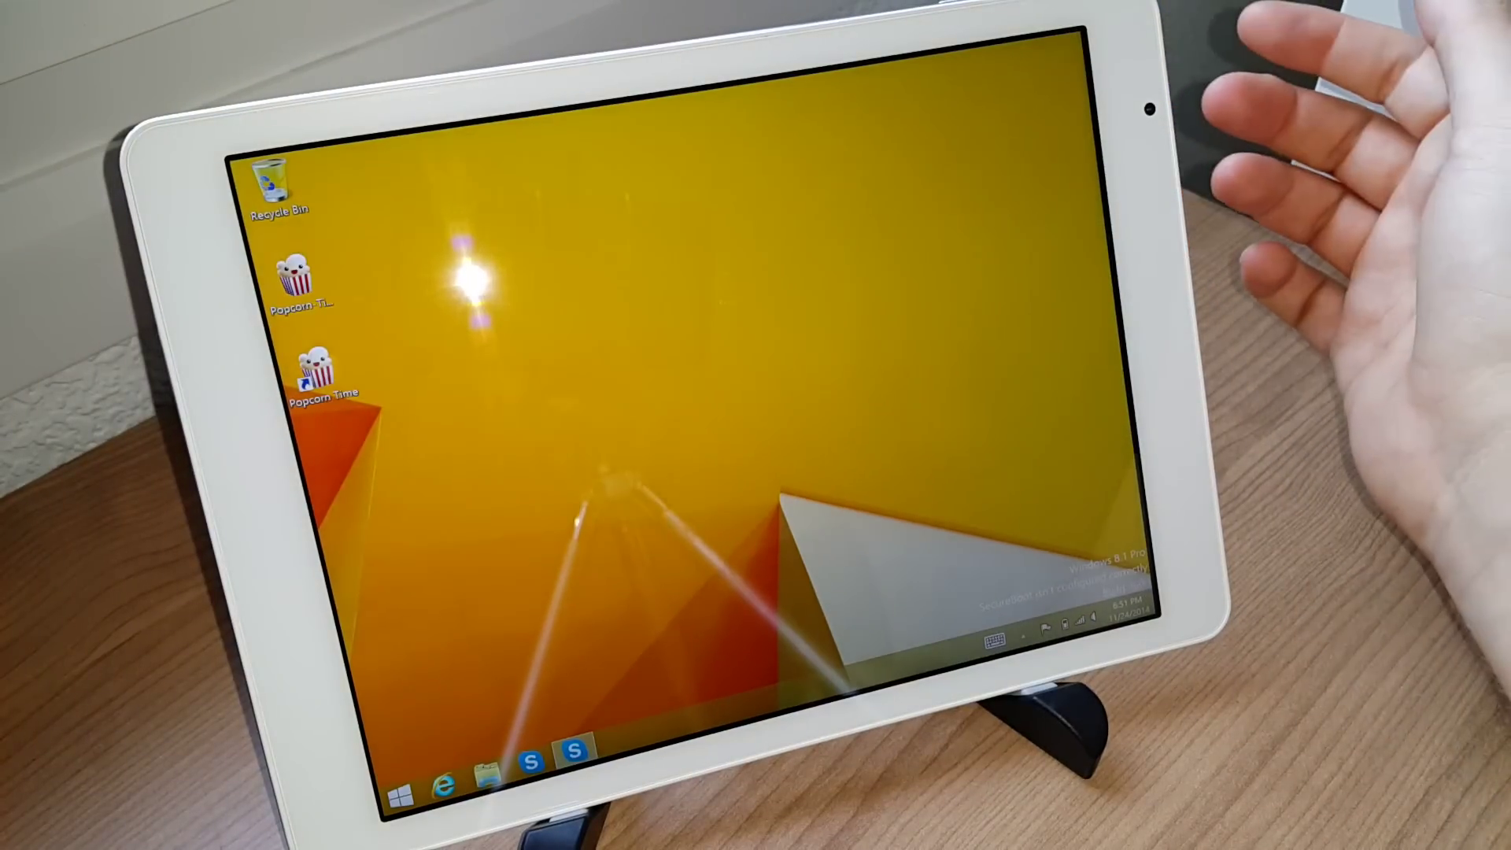